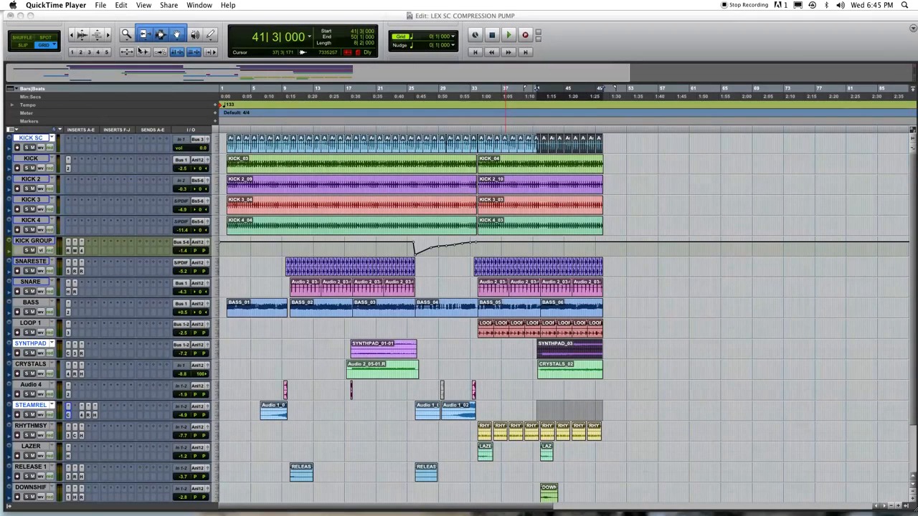
# Step: Bring the LEX SC COMPRESSION PUMP session's edit window in front of QuickTime Player
pyautogui.click(105, 37)
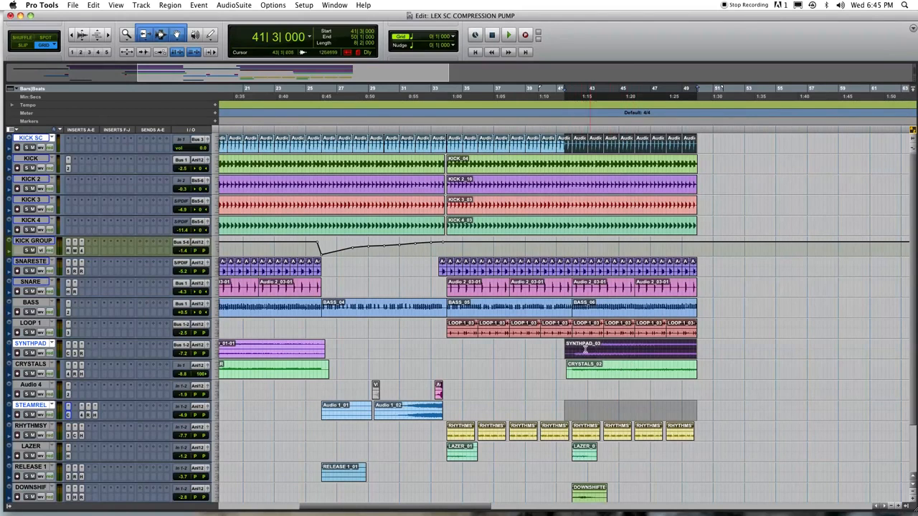
pyautogui.press('space')
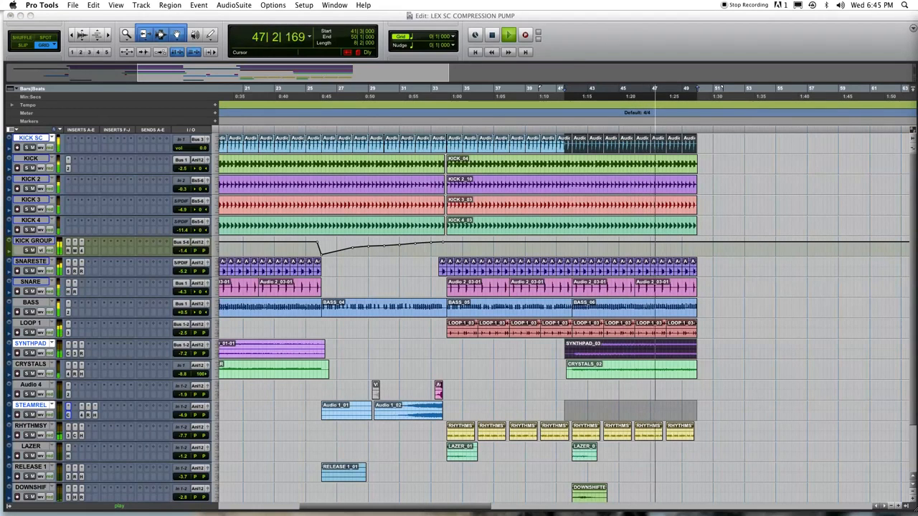
pyautogui.press('space')
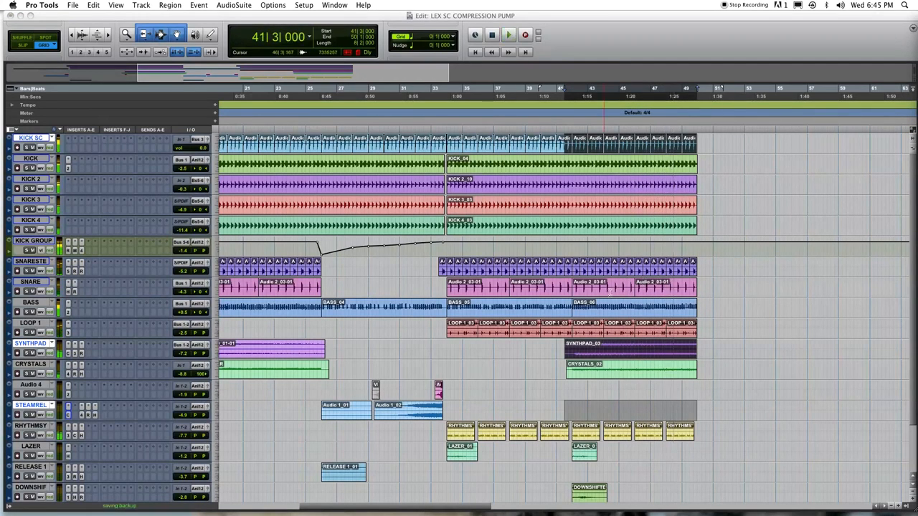
pyautogui.click(26, 147)
pyautogui.press('space')
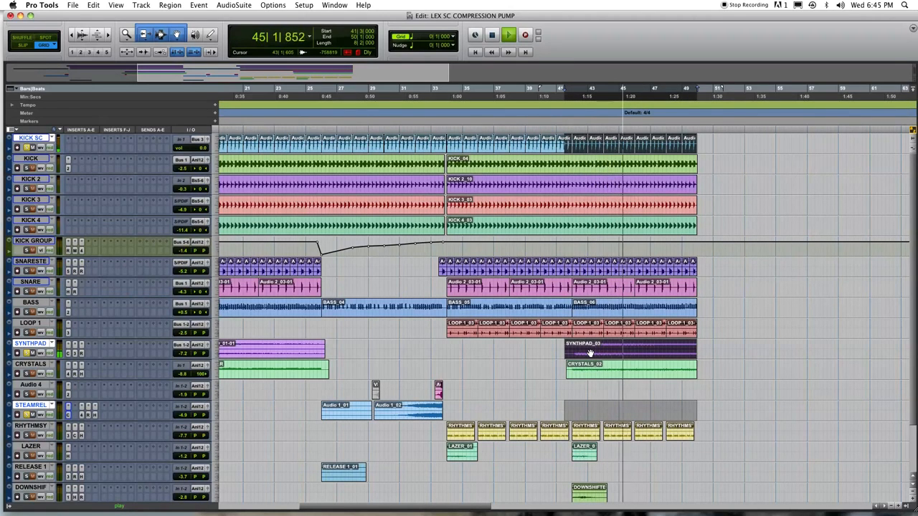
pyautogui.press('space')
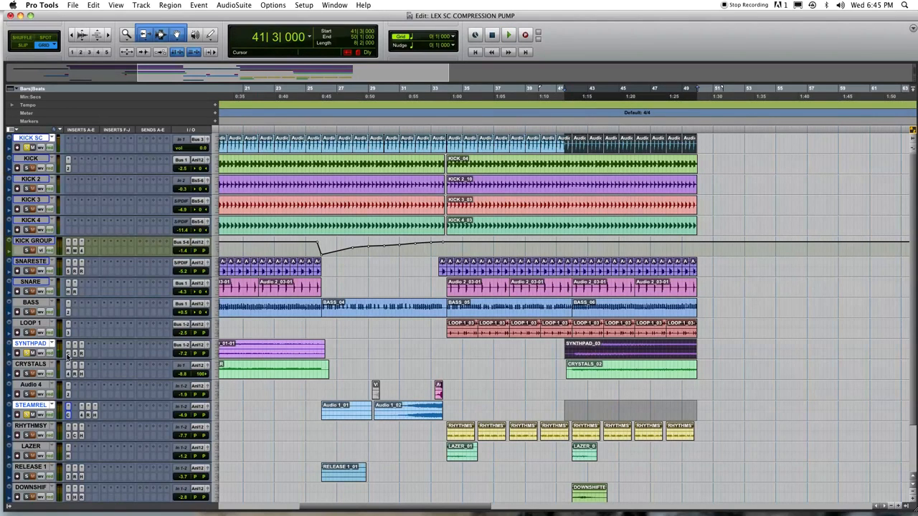
pyautogui.press('space')
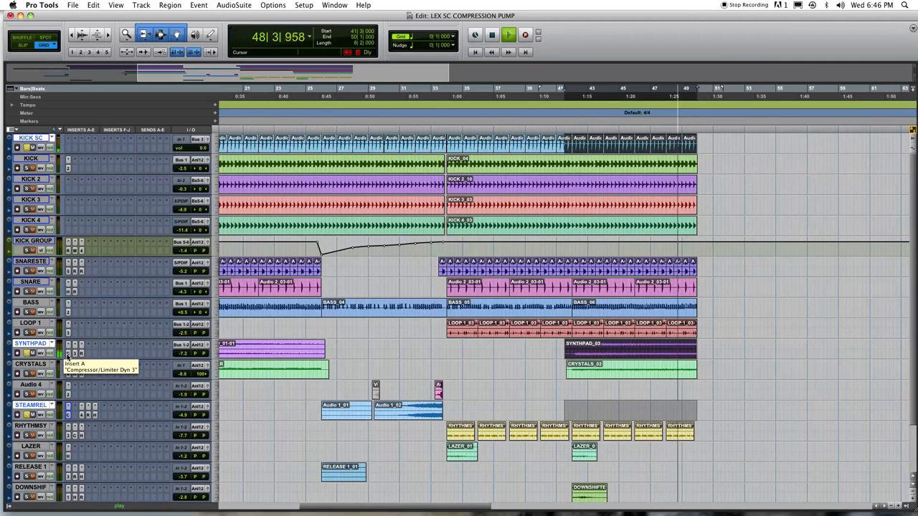
pyautogui.press('space')
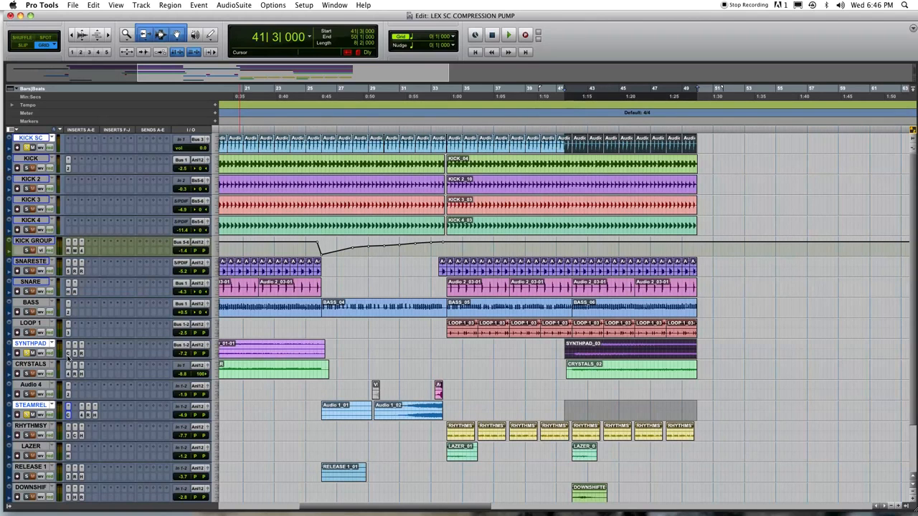
pyautogui.click(27, 353)
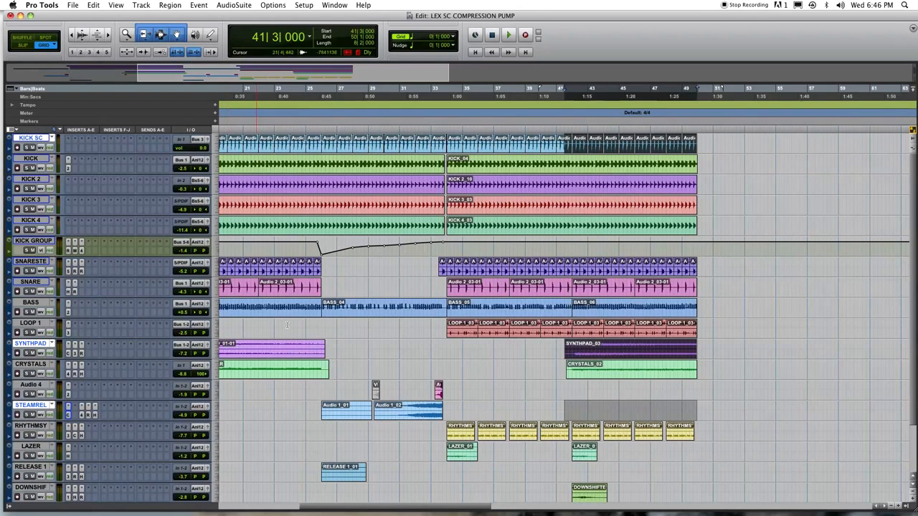
pyautogui.click(327, 166)
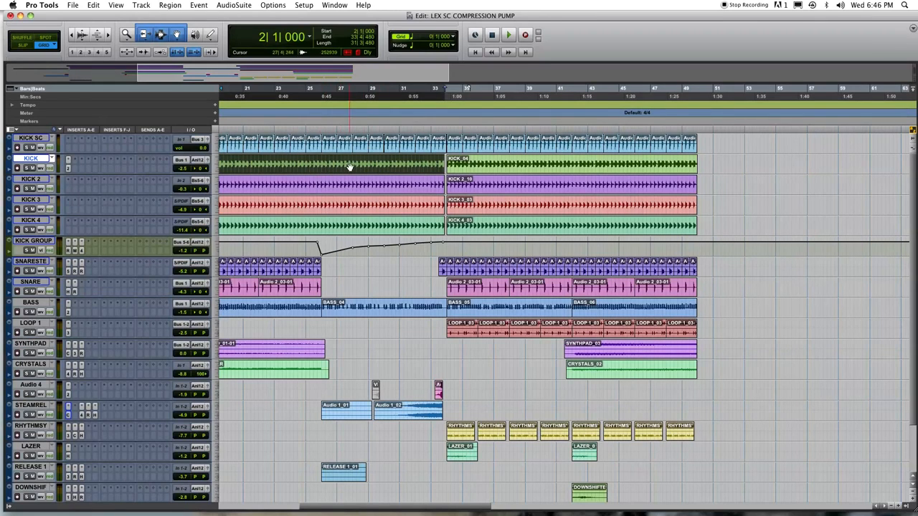
pyautogui.click(31, 141)
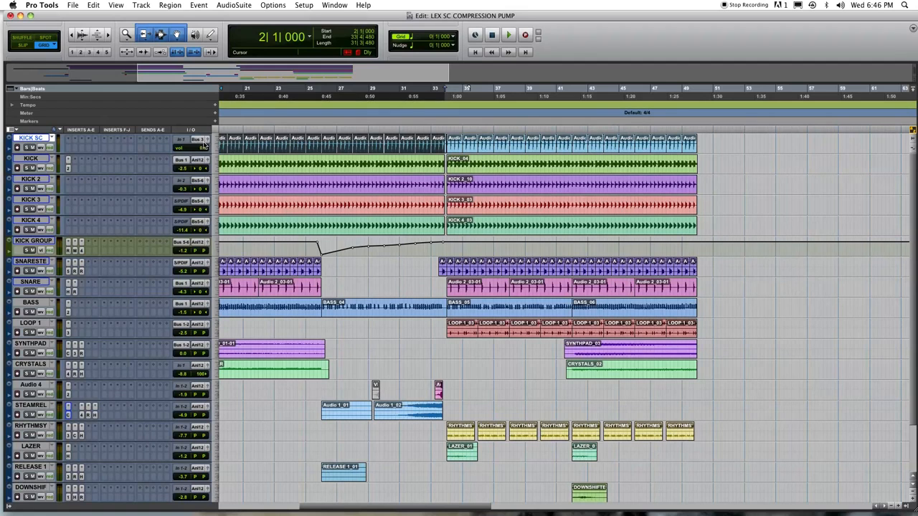
pyautogui.click(202, 141)
pyautogui.moveTo(215, 147)
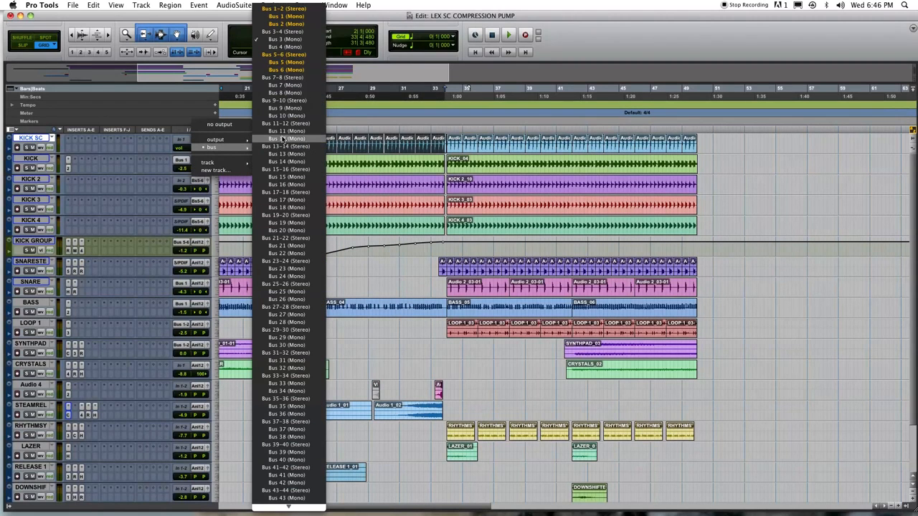
pyautogui.click(281, 40)
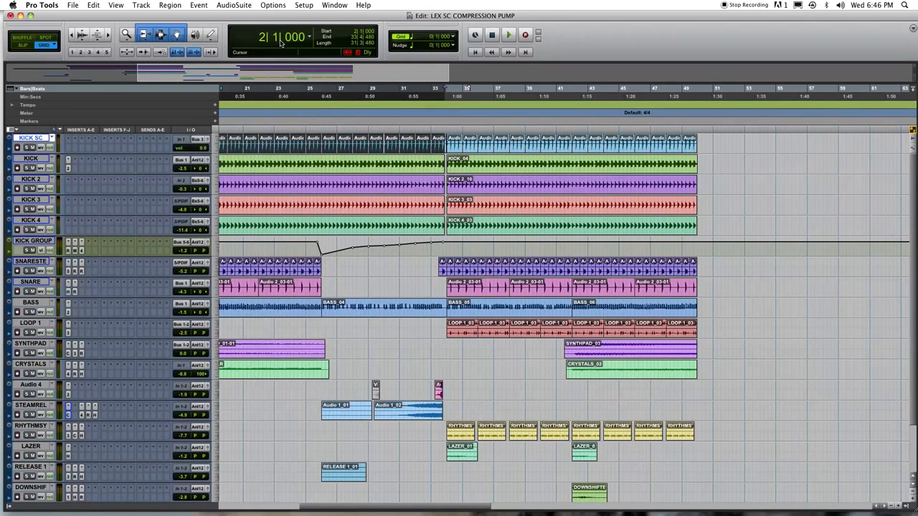
pyautogui.click(595, 357)
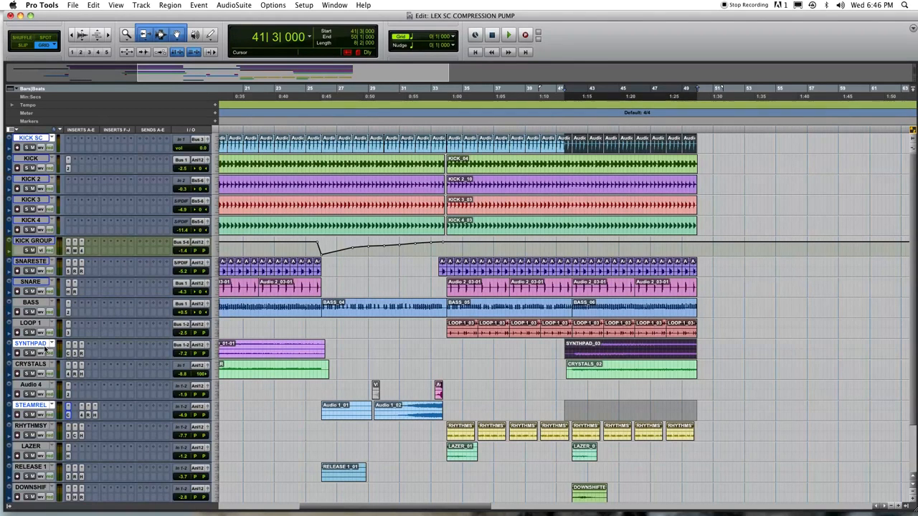
# Step: Open SYNTHPAD's Compressor/Limiter, set its key input to Bus 3 and enable side-chain listen
pyautogui.click(67, 354)
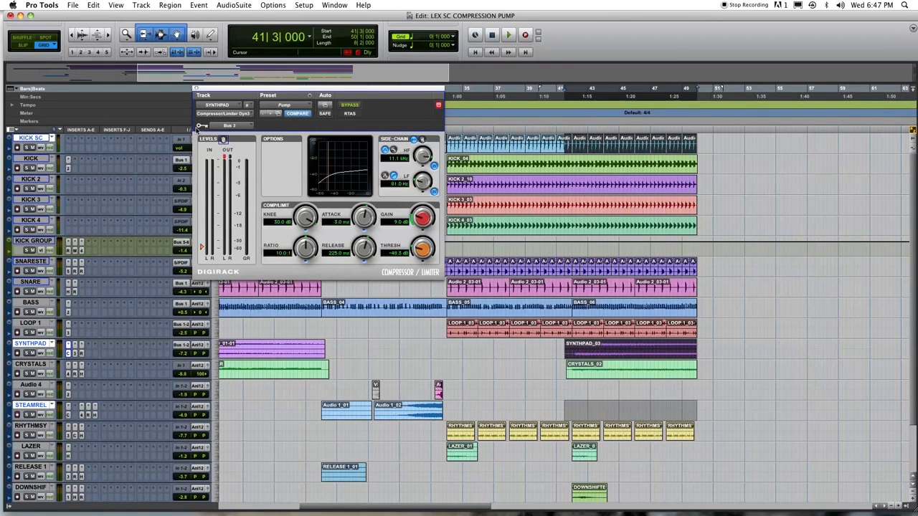
pyautogui.click(229, 126)
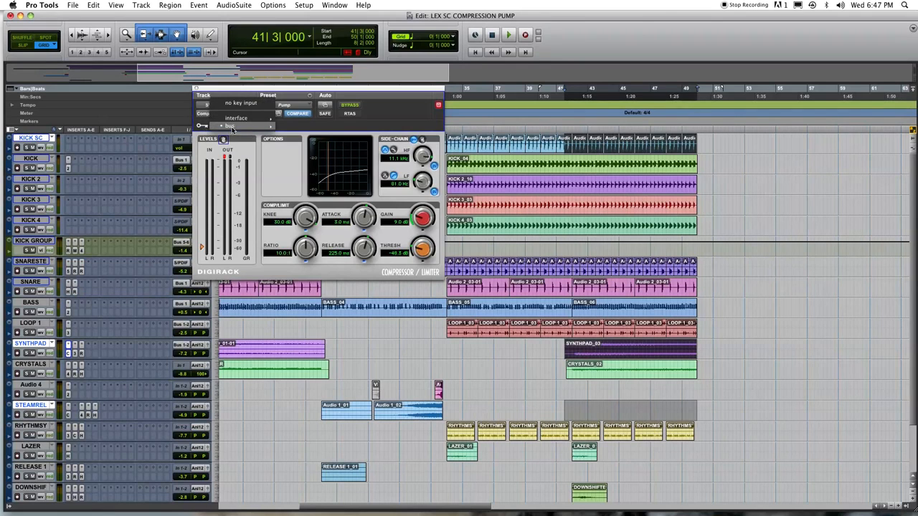
pyautogui.moveTo(232, 128)
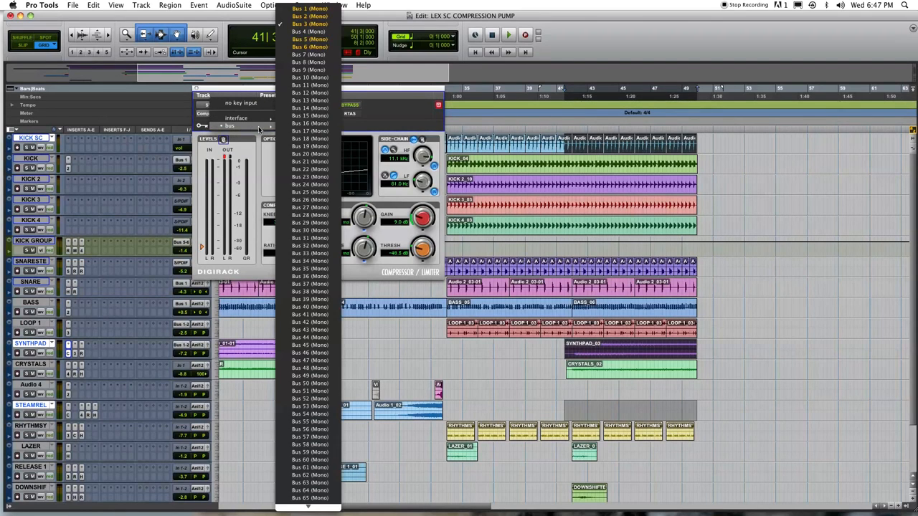
pyautogui.click(309, 27)
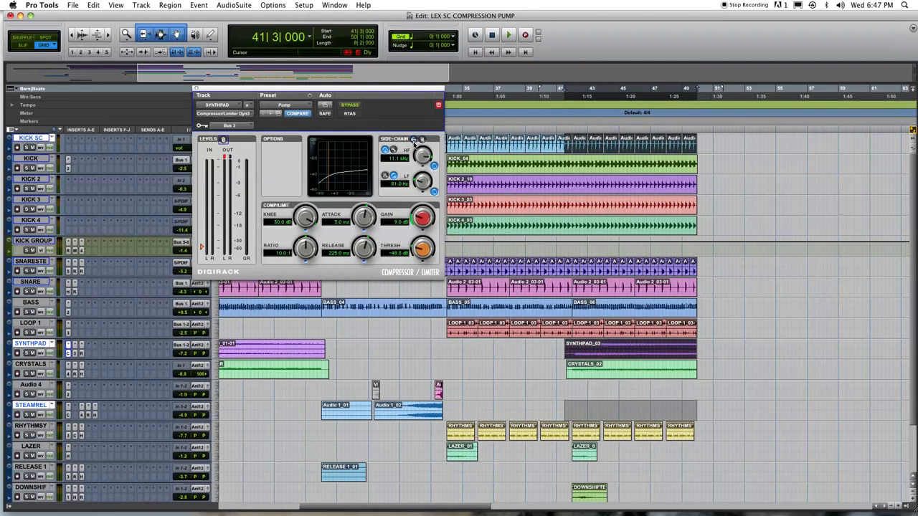
pyautogui.click(414, 140)
# Step: Load the Pump preset on the SYNTHPAD compressor and toggle the side-chain key setting
pyautogui.click(298, 106)
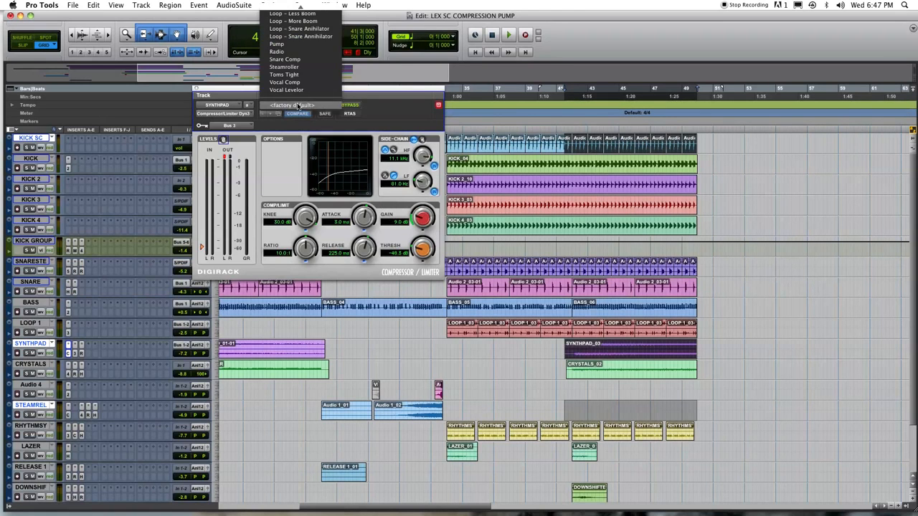
pyautogui.click(294, 45)
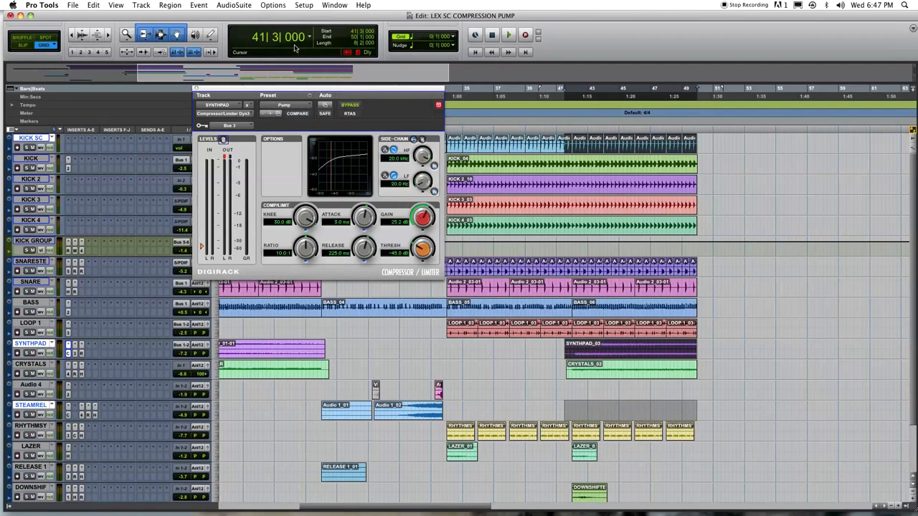
pyautogui.click(416, 140)
# Step: Lower the threshold to -50 dB, enable the external key and raise the side-chain LF filter
pyautogui.moveTo(419, 251); pyautogui.dragTo(421, 256)
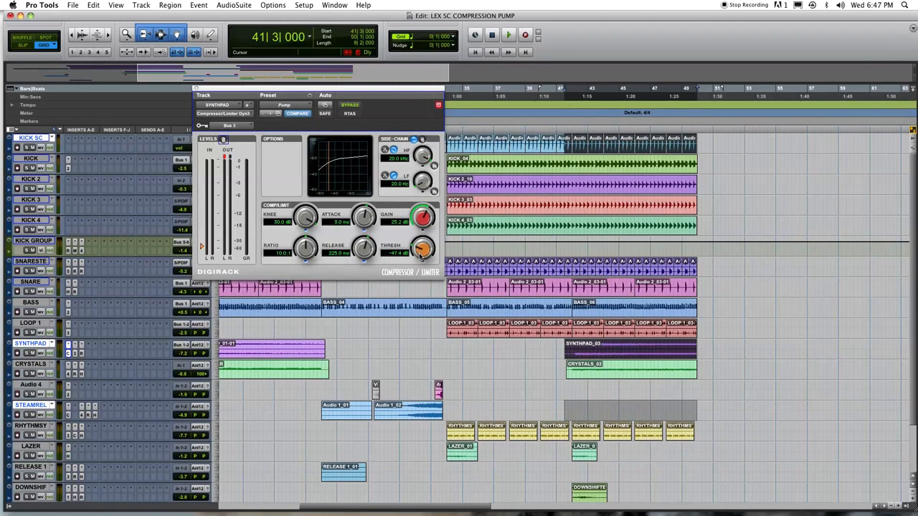
pyautogui.moveTo(202, 247); pyautogui.dragTo(202, 249)
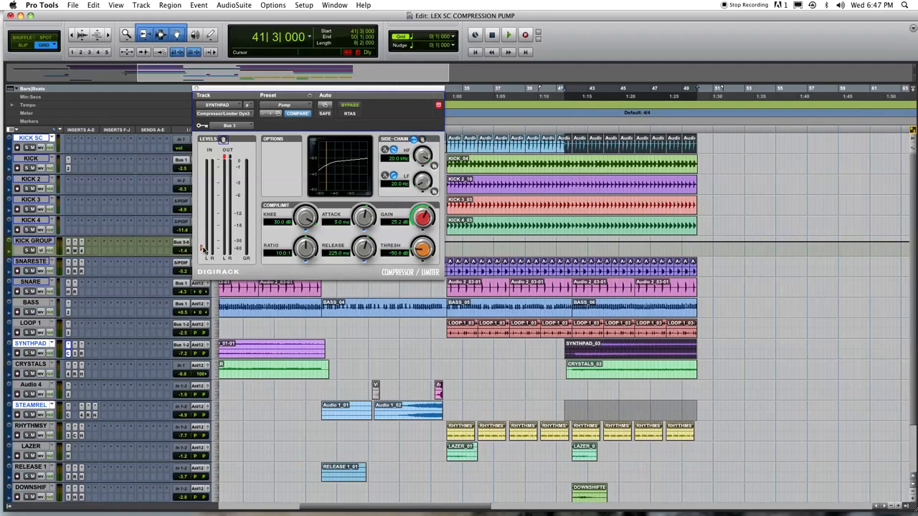
pyautogui.click(414, 140)
pyautogui.moveTo(428, 188); pyautogui.dragTo(428, 181)
# Step: Enable the external side-chain key and play the session to hear the SYNTHPAD pumping
pyautogui.click(413, 140)
pyautogui.press('space')
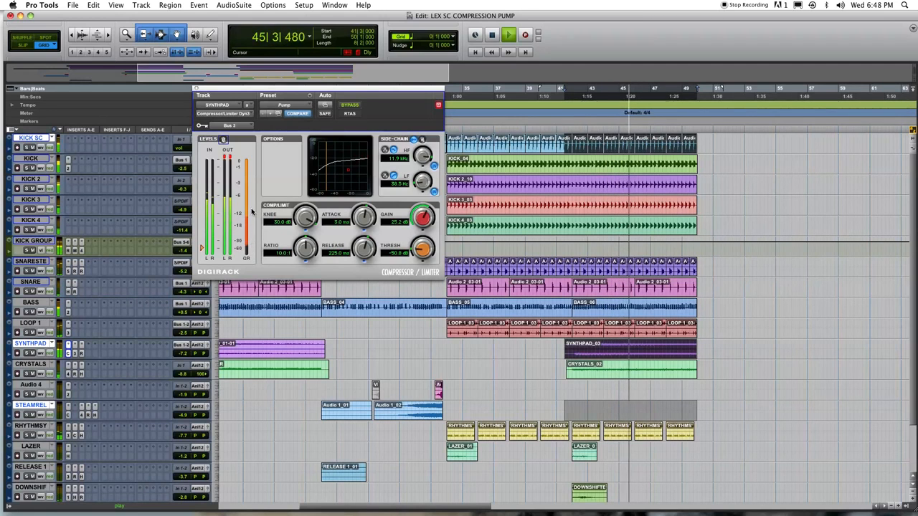
pyautogui.press('space')
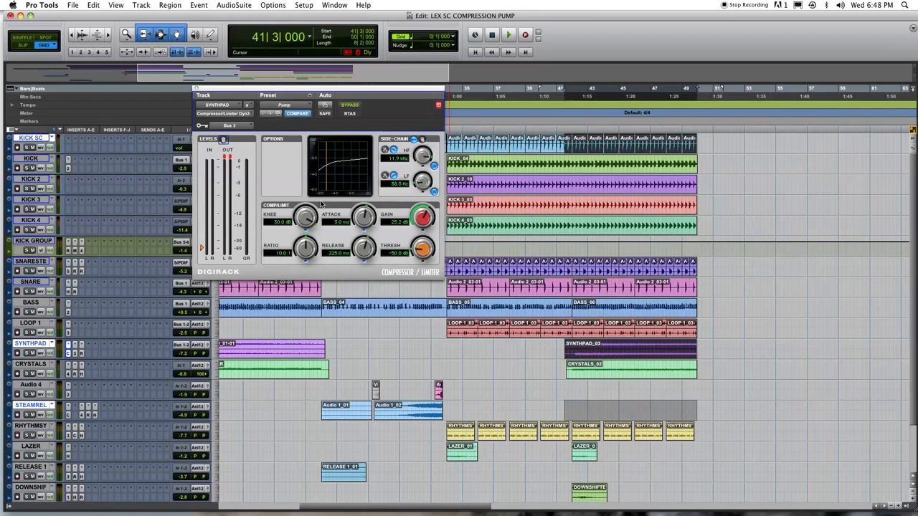
pyautogui.press('space')
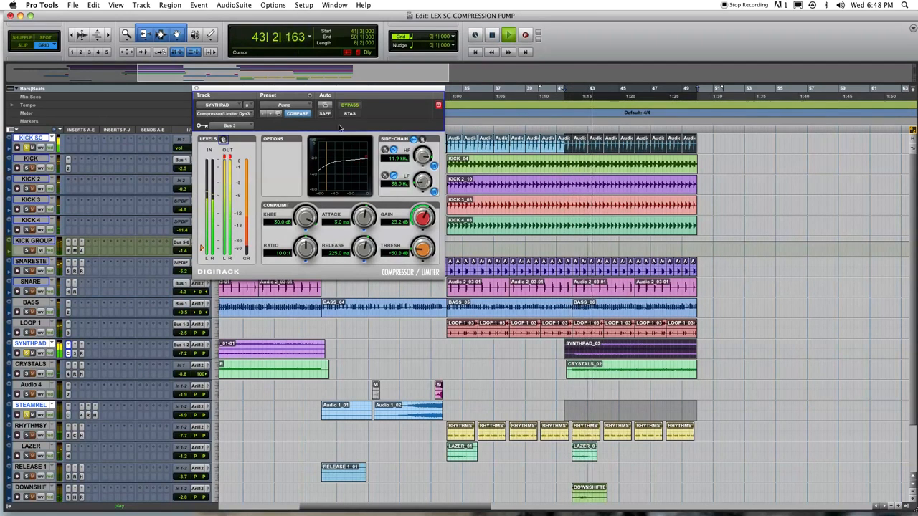
# Step: Compare the SYNTHPAD compressor against bypass, stop playback and close the plug-in window
pyautogui.click(350, 106)
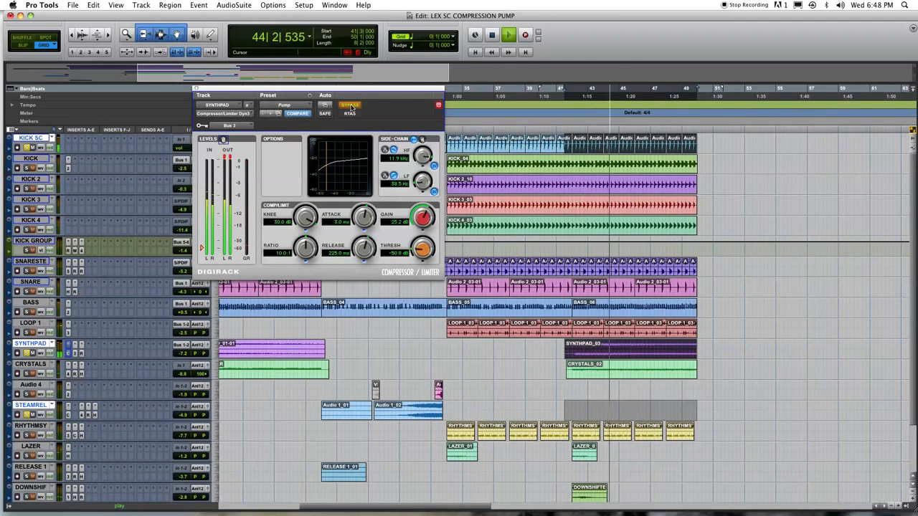
pyautogui.click(350, 106)
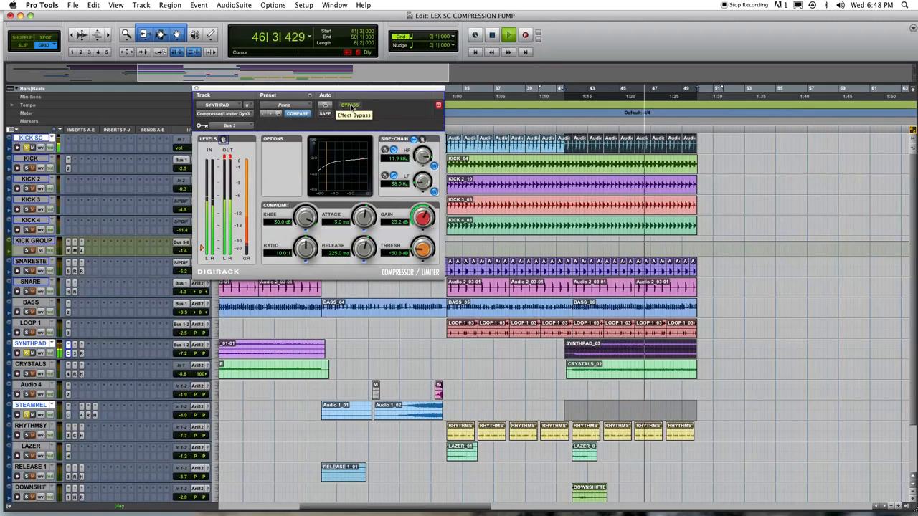
pyautogui.press('space')
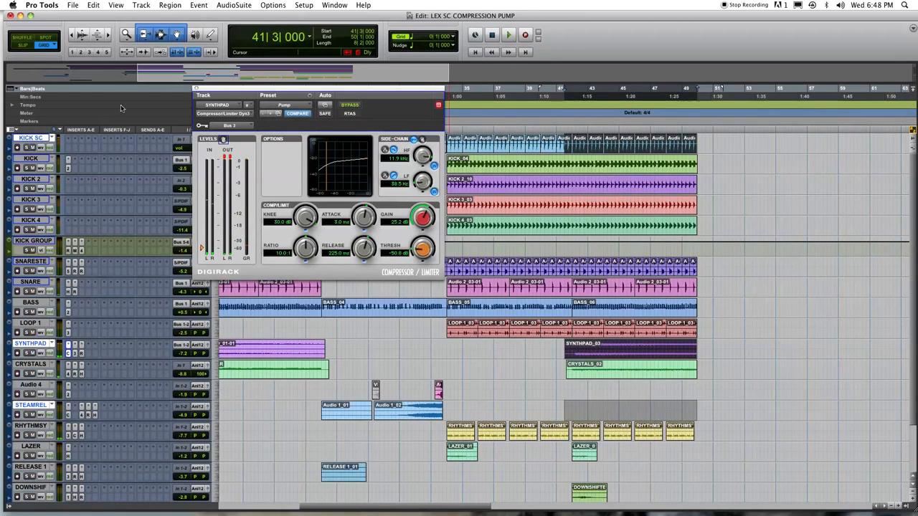
pyautogui.click(197, 89)
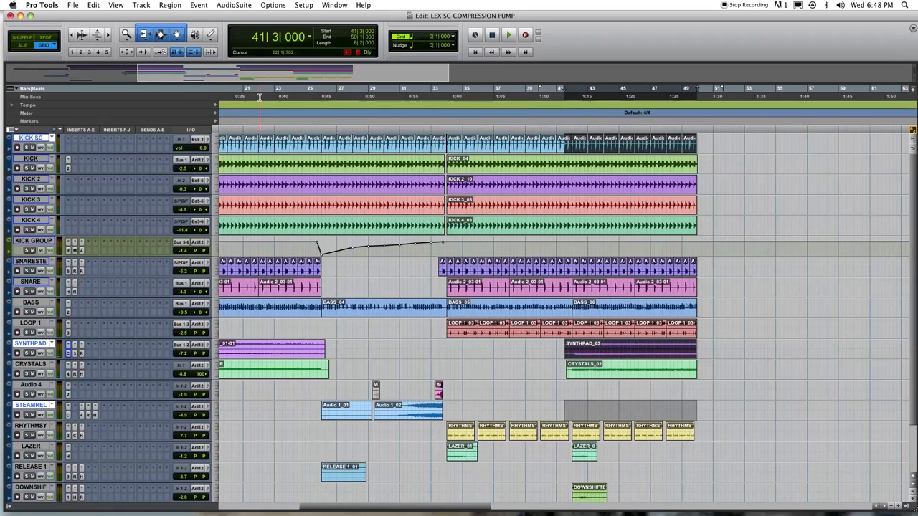
# Step: Select the Audio 1_03 clip, solo STEAMREEL alongside SYNTHPAD and audition it
pyautogui.moveTo(416, 507); pyautogui.dragTo(296, 507)
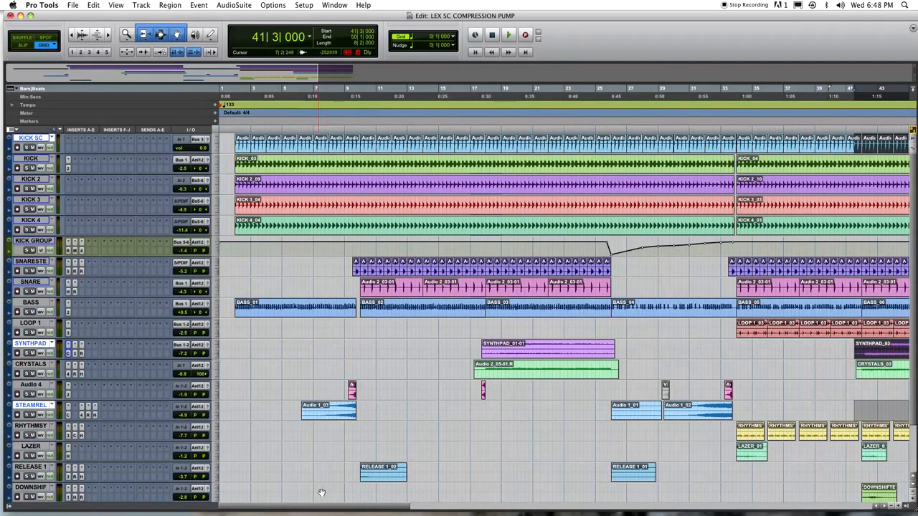
pyautogui.click(333, 417)
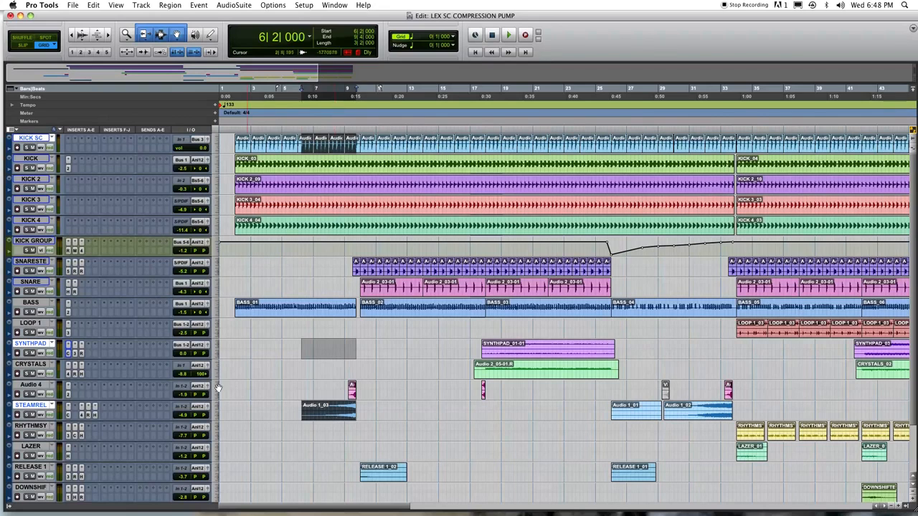
pyautogui.press('space')
pyautogui.click(27, 414)
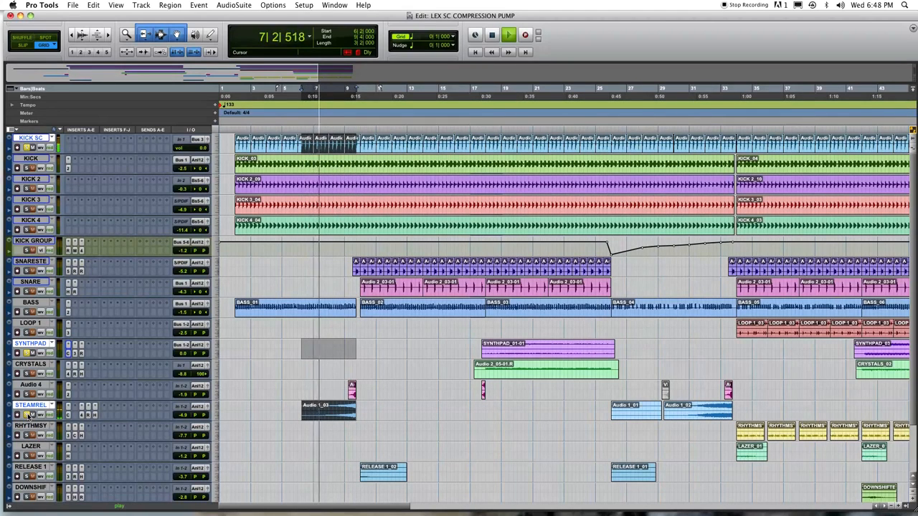
pyautogui.press('space')
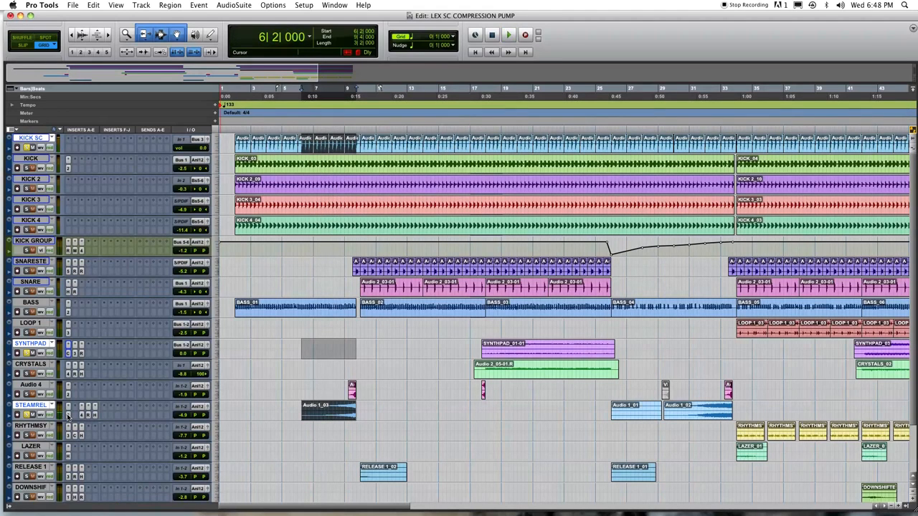
# Step: Replay the soloed section from bar 6 and bring up the STEAM RELEASE compressor
pyautogui.press('space')
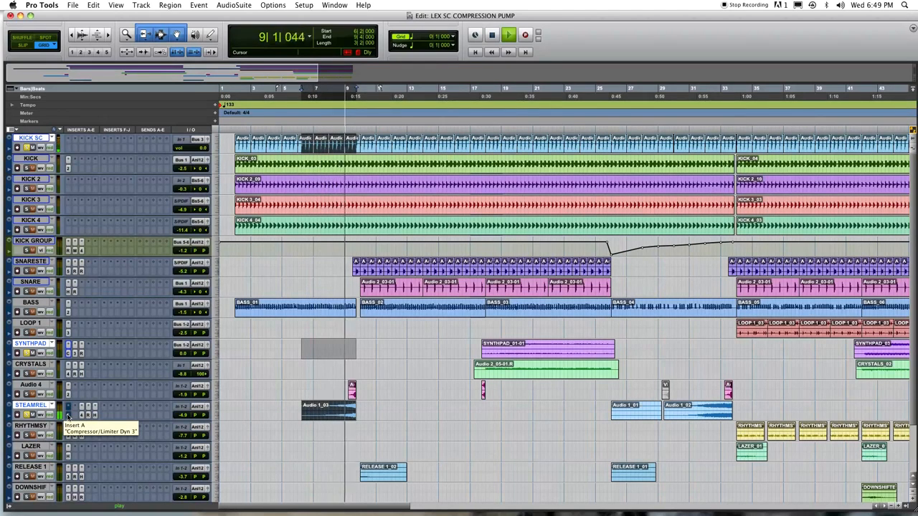
pyautogui.press('space')
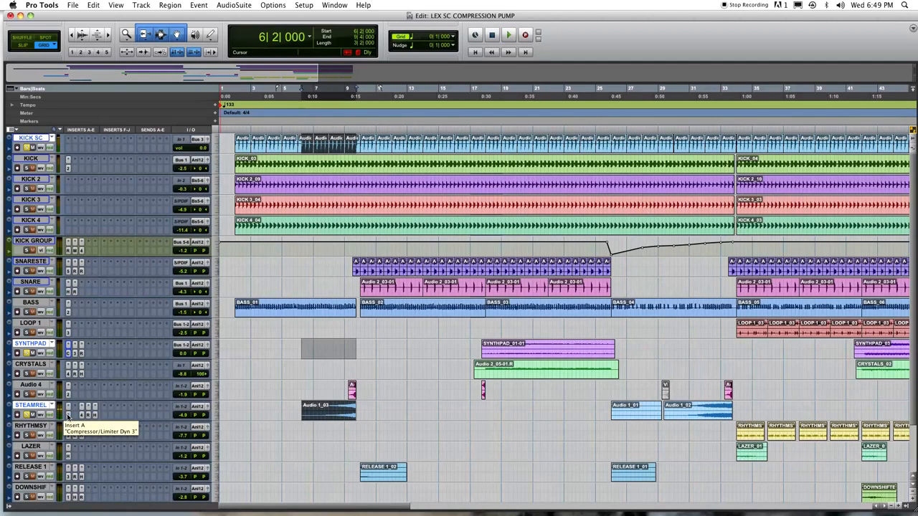
pyautogui.press('space')
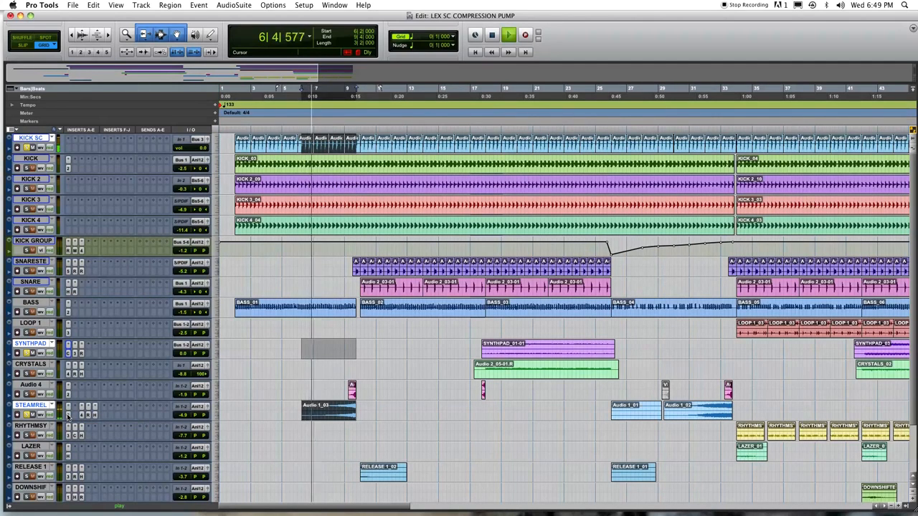
pyautogui.click(68, 415)
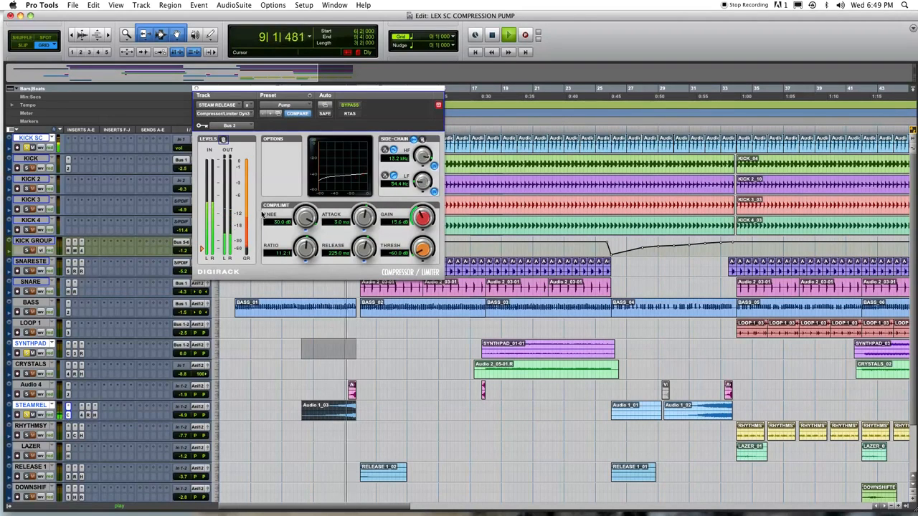
# Step: Play from bar 6, stop, and reopen the STEAM RELEASE compressor window
pyautogui.press('space')
pyautogui.press('space')
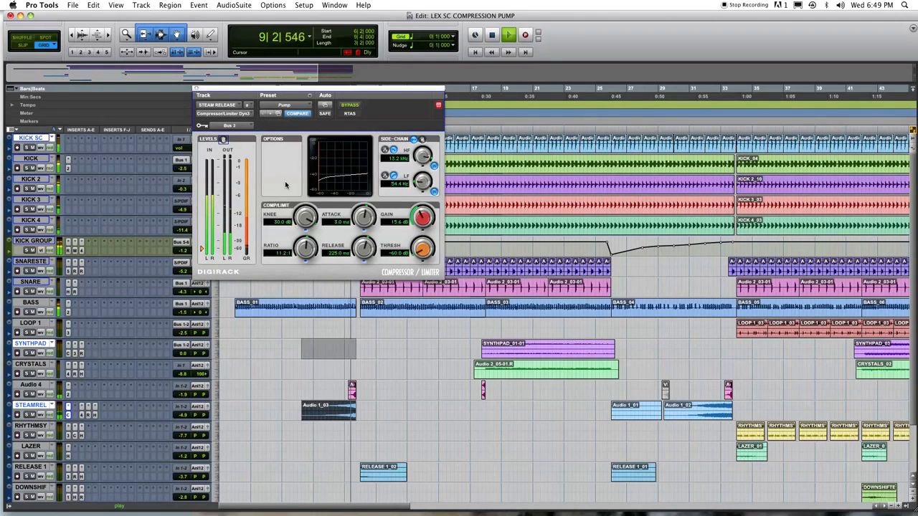
pyautogui.press('space')
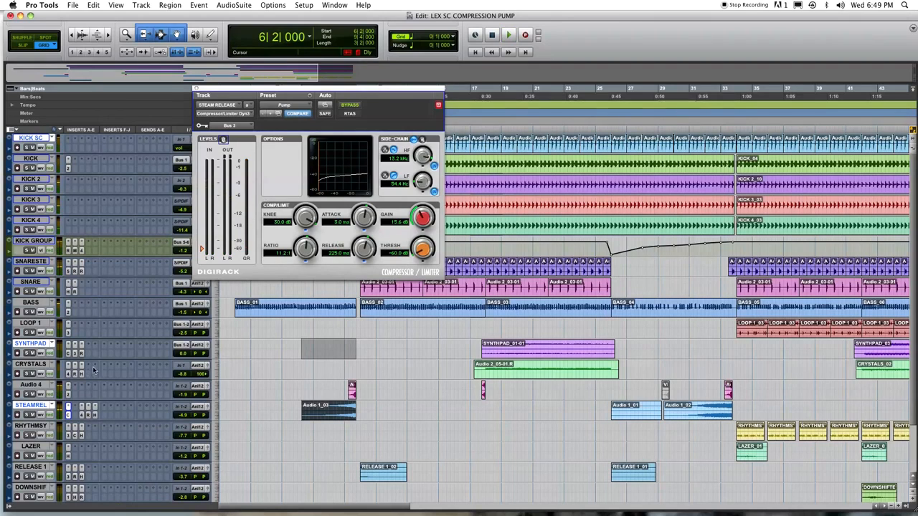
pyautogui.click(68, 416)
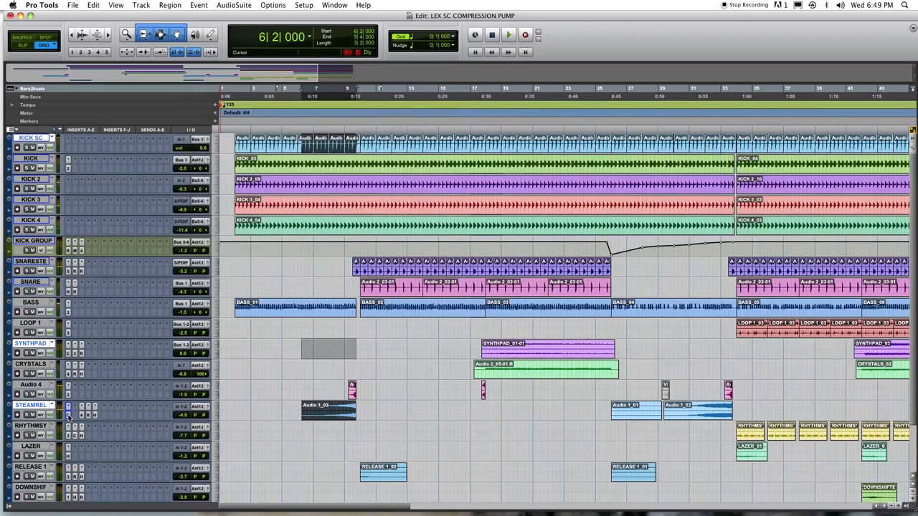
pyautogui.click(69, 416)
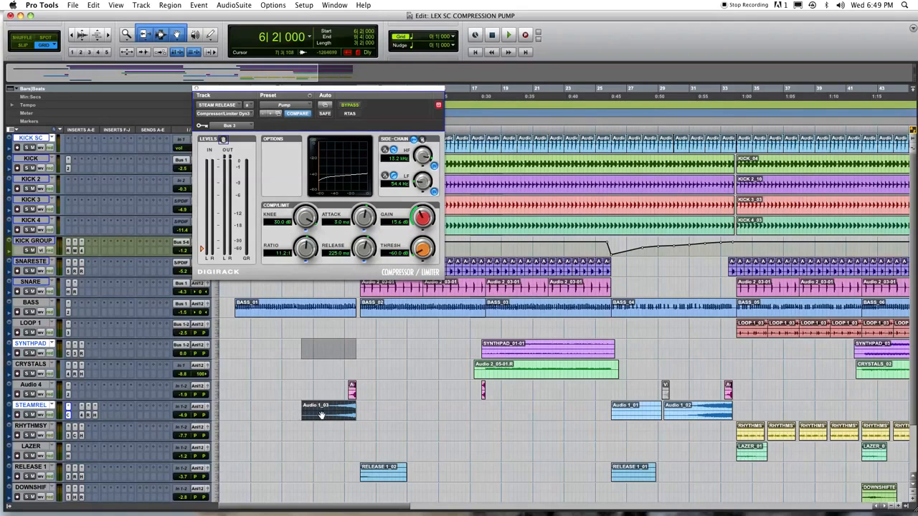
# Step: Set the STEAM RELEASE compressor's side-chain key input to Bus 3
pyautogui.click(229, 126)
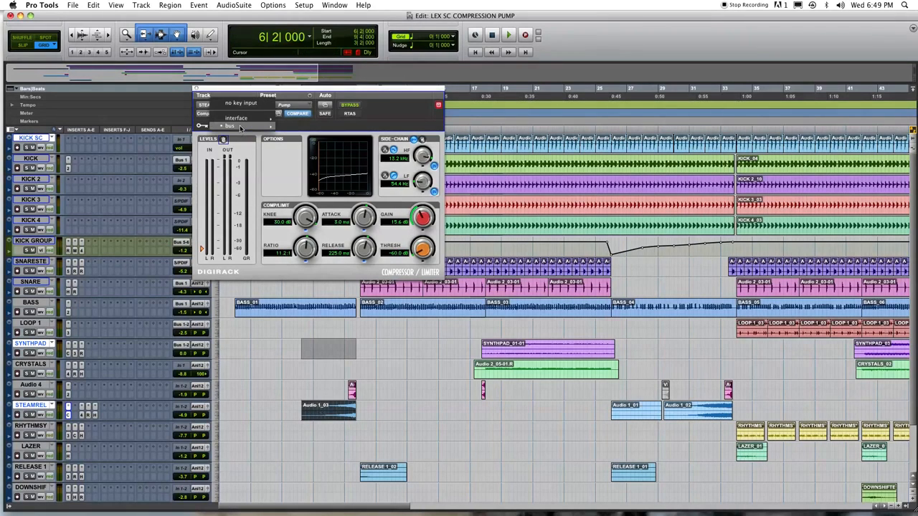
pyautogui.moveTo(249, 127)
pyautogui.click(308, 25)
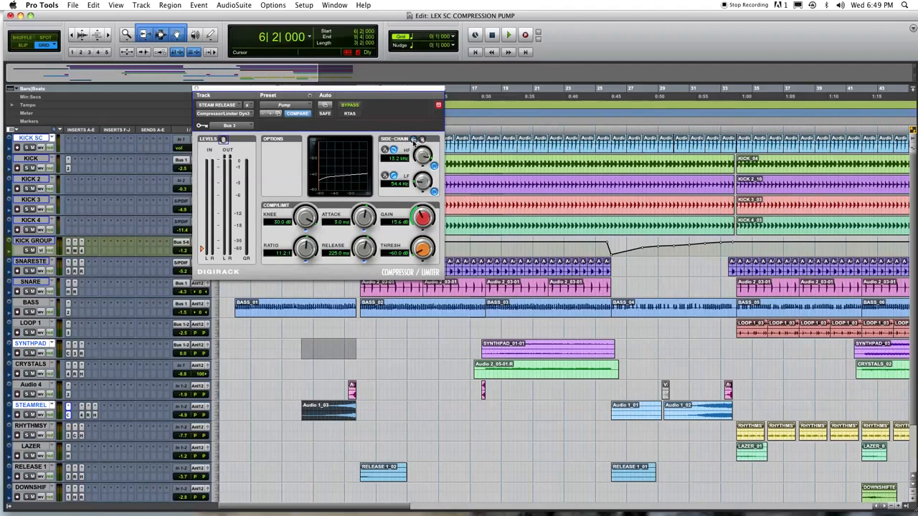
# Step: Load the Pump preset and set threshold to -48.3 dB and gain to 11.2 dB
pyautogui.click(298, 107)
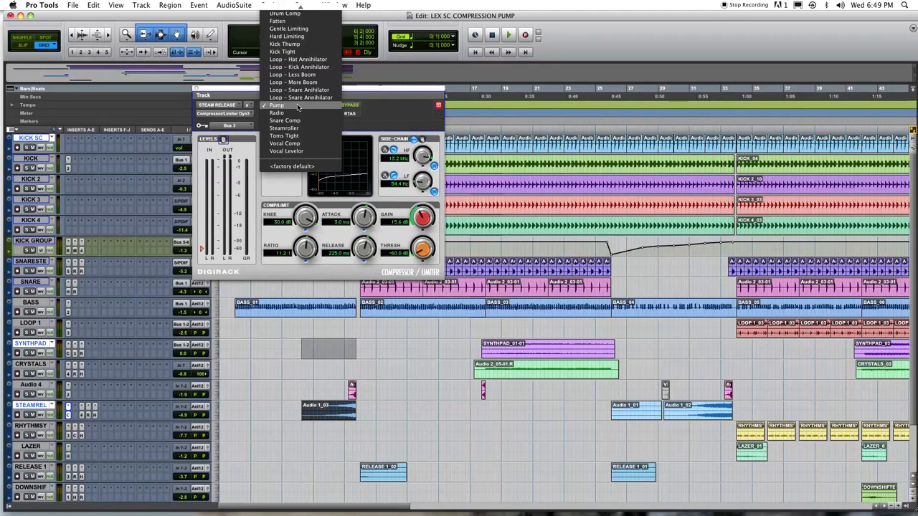
pyautogui.click(294, 107)
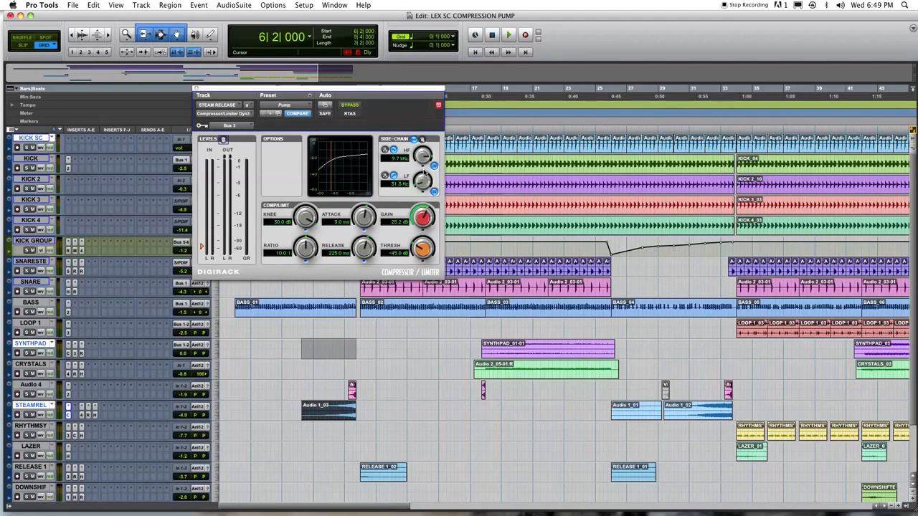
pyautogui.moveTo(424, 250); pyautogui.dragTo(424, 263)
pyautogui.moveTo(202, 249); pyautogui.dragTo(203, 247)
pyautogui.moveTo(425, 217); pyautogui.dragTo(419, 248)
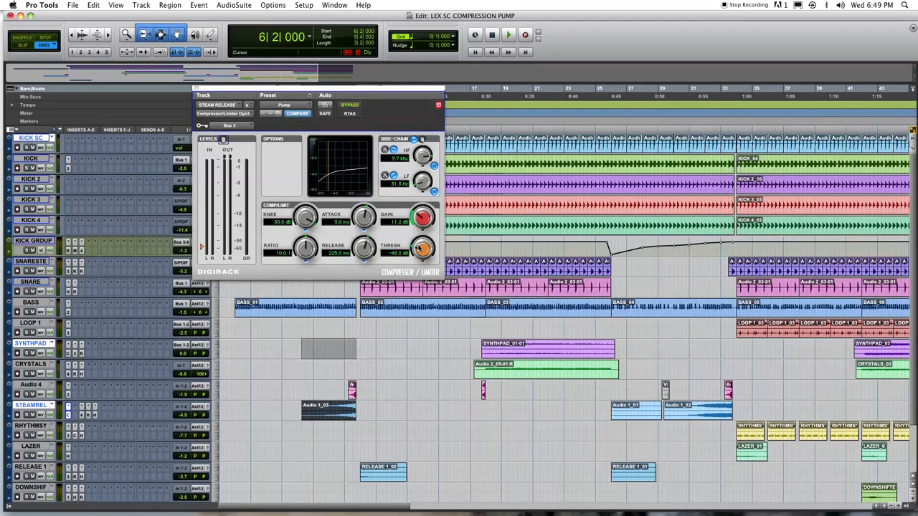
# Step: Play back to check the STEAM RELEASE pumping, stop, and close the compressor window
pyautogui.press('space')
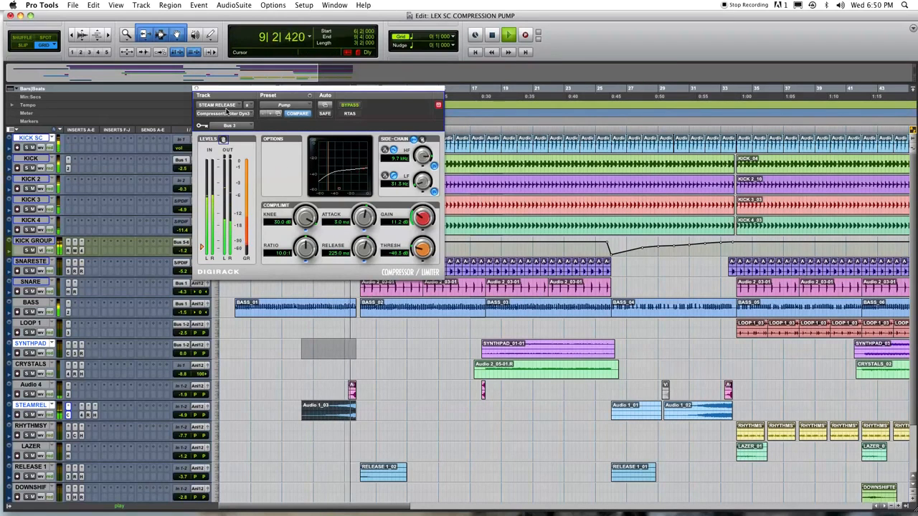
pyautogui.press('space')
pyautogui.click(196, 89)
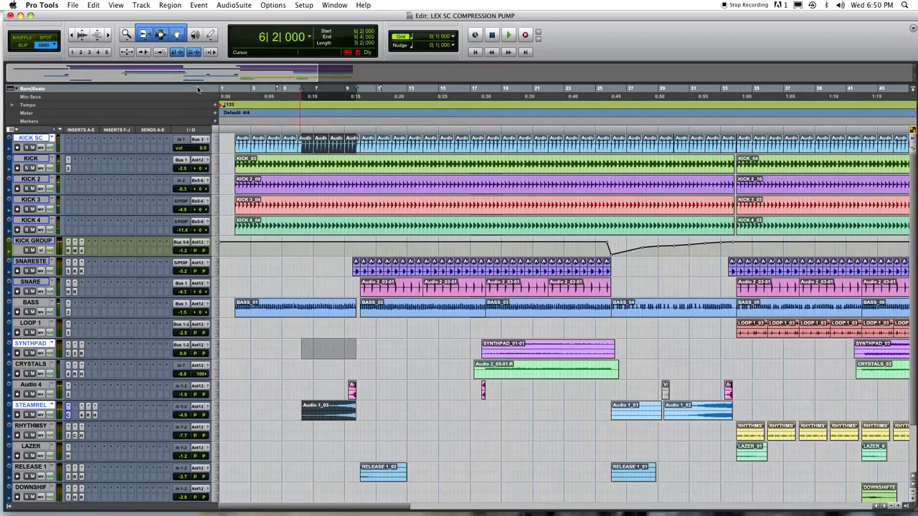